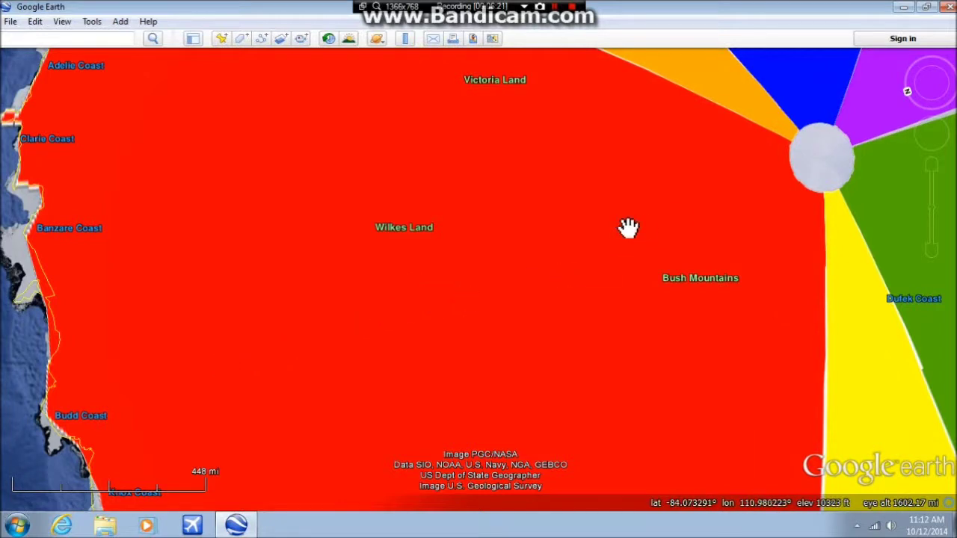
Examine the coloured territory sectors around the South Pole, from Wilkes Land to Marie Byrd Land and Ellsworth Land
{"action": "left_click_drag", "start_coordinate": [829, 174], "coordinate": [480, 381]}
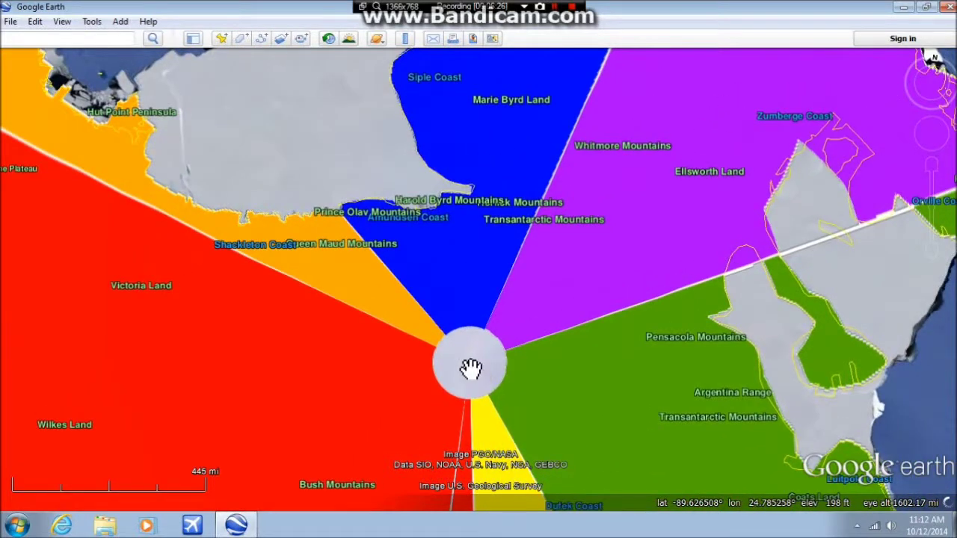
{"action": "left_click_drag", "start_coordinate": [270, 132], "coordinate": [275, 258]}
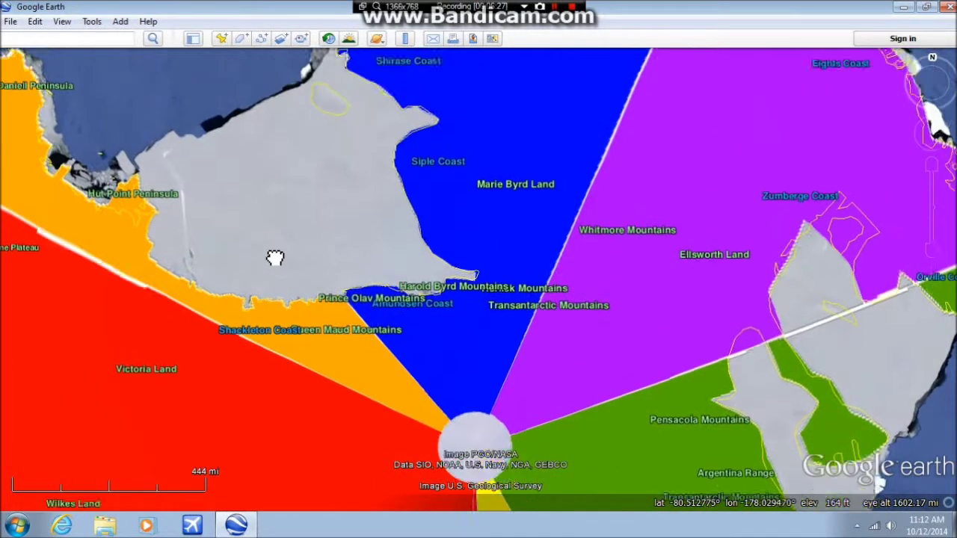
{"action": "key", "text": "Up"}
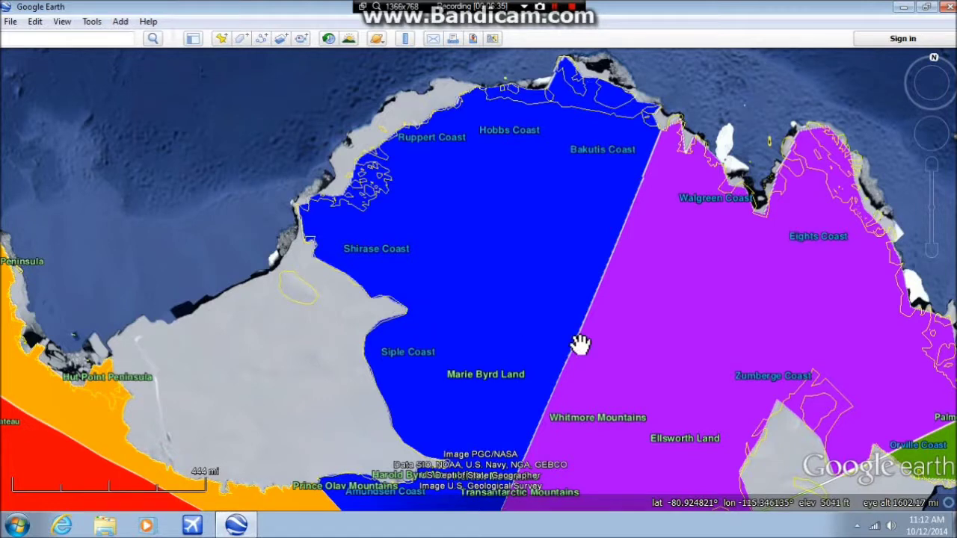
{"action": "left_click_drag", "start_coordinate": [364, 311], "coordinate": [340, 201]}
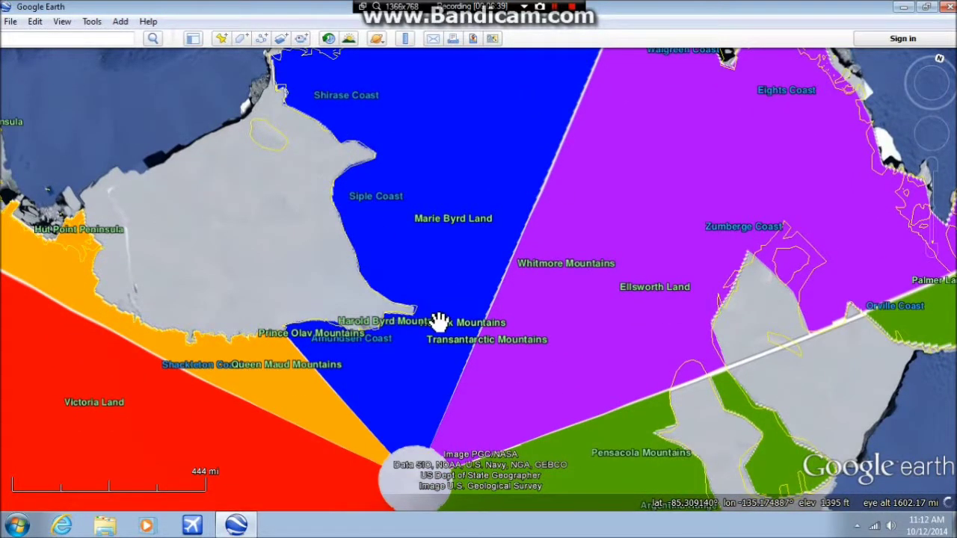
{"action": "left_click_drag", "start_coordinate": [284, 285], "coordinate": [327, 177]}
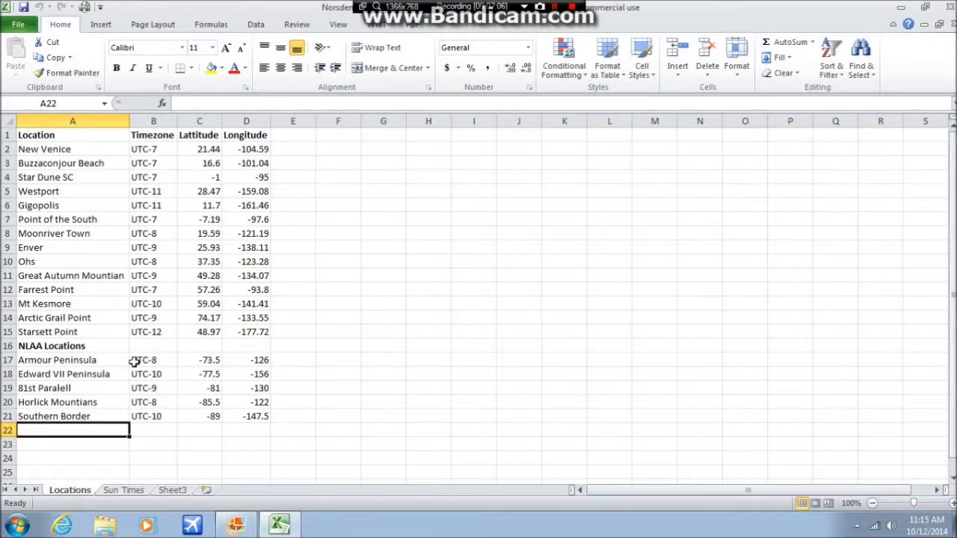
Review the NLAA Locations entries in the locations workbook and find the Southern Border table on the Sun Times sheet
{"action": "left_click_drag", "start_coordinate": [78, 348], "coordinate": [265, 418]}
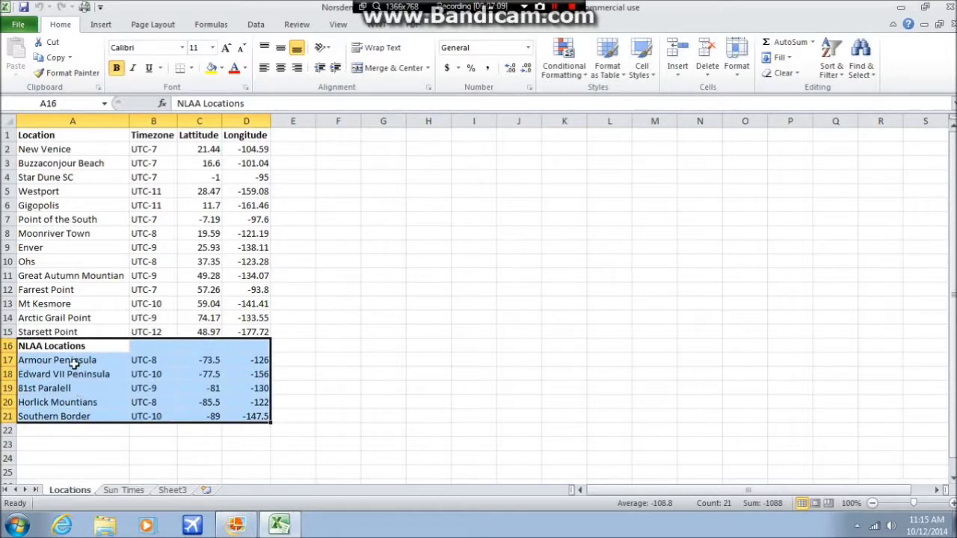
{"action": "left_click", "coordinate": [130, 492]}
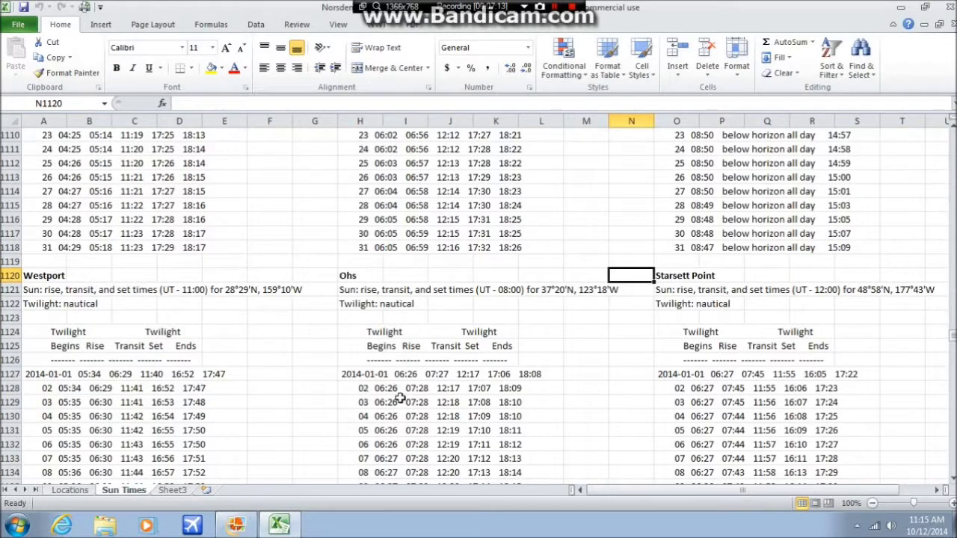
{"action": "left_click", "coordinate": [634, 482]}
{"action": "left_click_drag", "start_coordinate": [644, 492], "coordinate": [814, 509]}
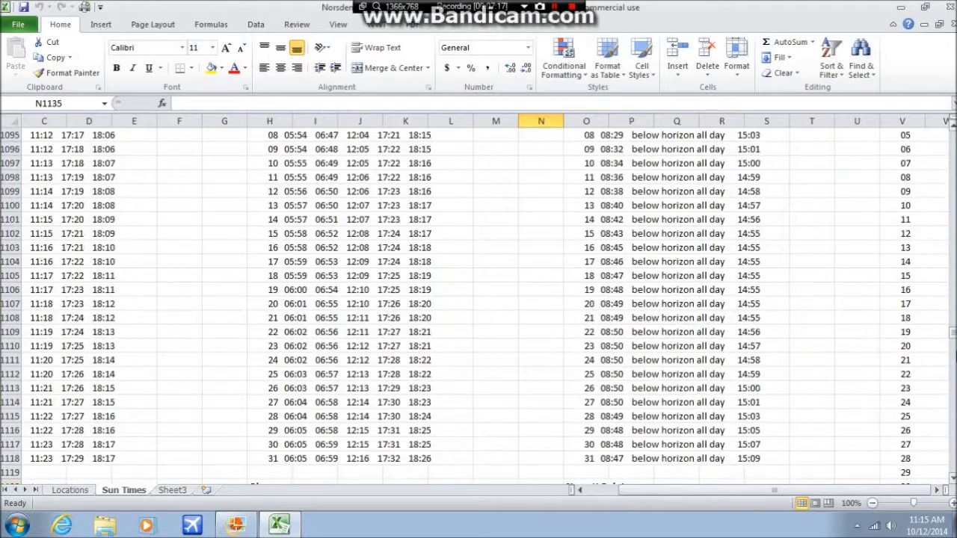
{"action": "left_click_drag", "start_coordinate": [940, 491], "coordinate": [940, 495]}
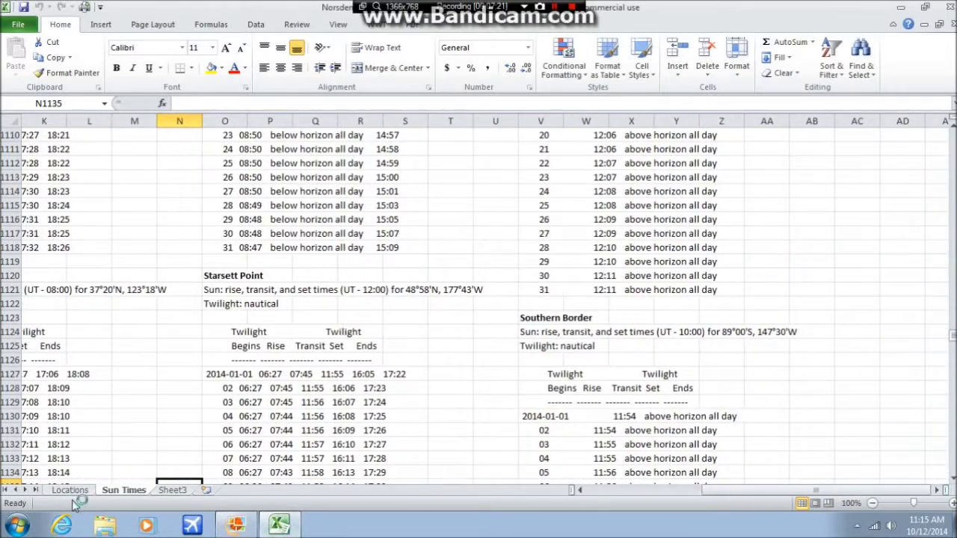
Examine Armour Peninsula's daily sunrise, transit, sunset and twilight times through the year on the Sun Times sheet
{"action": "left_click", "coordinate": [872, 503]}
{"action": "left_click", "coordinate": [872, 503]}
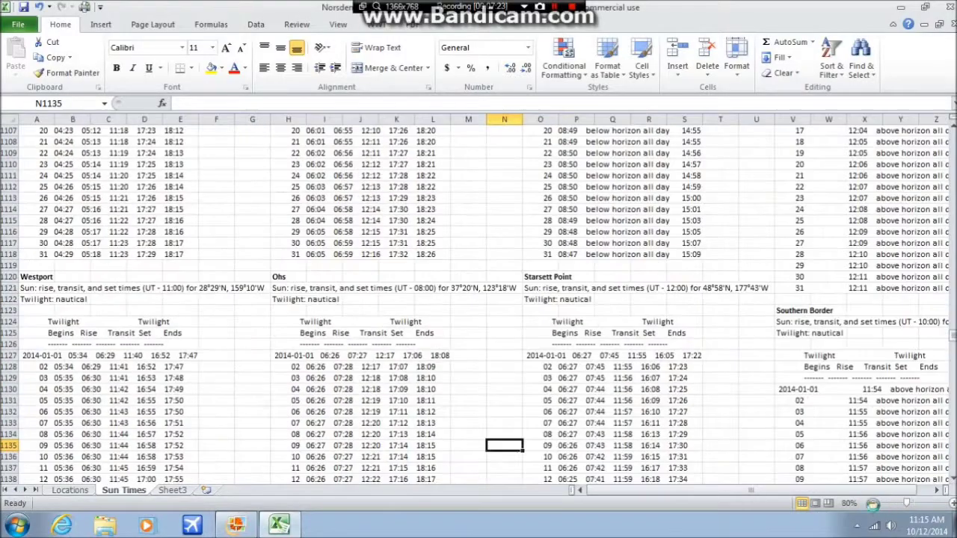
{"action": "left_click", "coordinate": [871, 503]}
{"action": "left_click", "coordinate": [872, 503]}
{"action": "left_click_drag", "start_coordinate": [952, 338], "coordinate": [952, 409]}
{"action": "scroll", "coordinate": [669, 376], "scroll_direction": "down", "scroll_amount": 4}
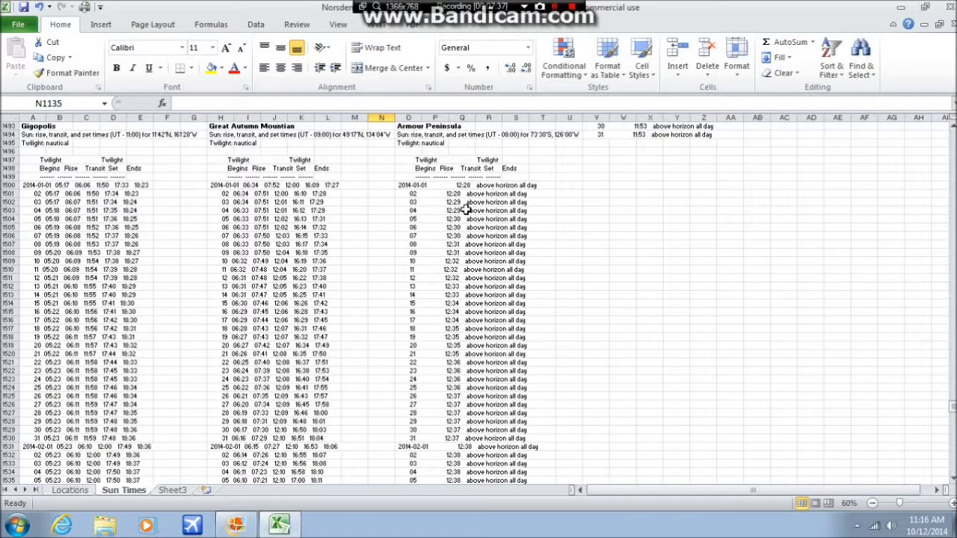
{"action": "scroll", "coordinate": [465, 209], "scroll_direction": "down", "scroll_amount": 7}
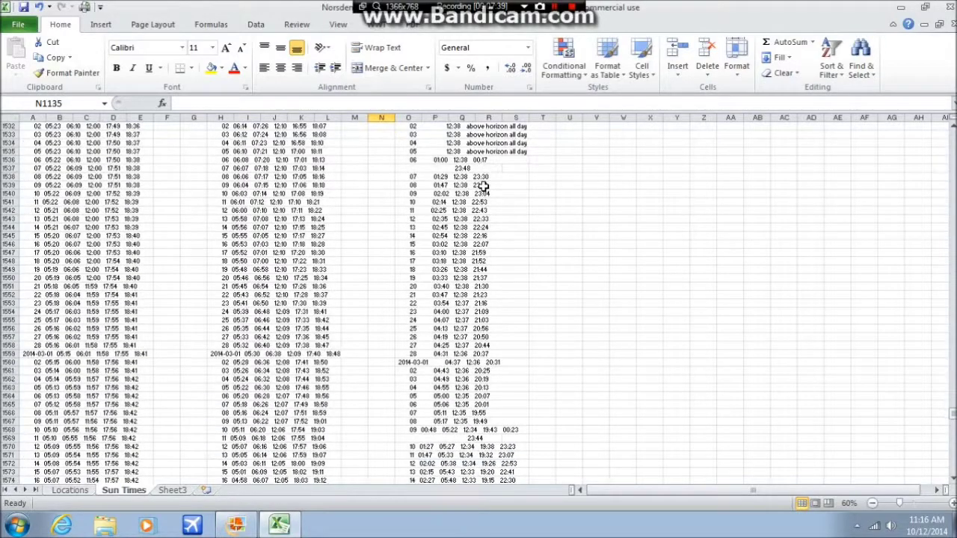
{"action": "left_click_drag", "start_coordinate": [951, 417], "coordinate": [951, 423]}
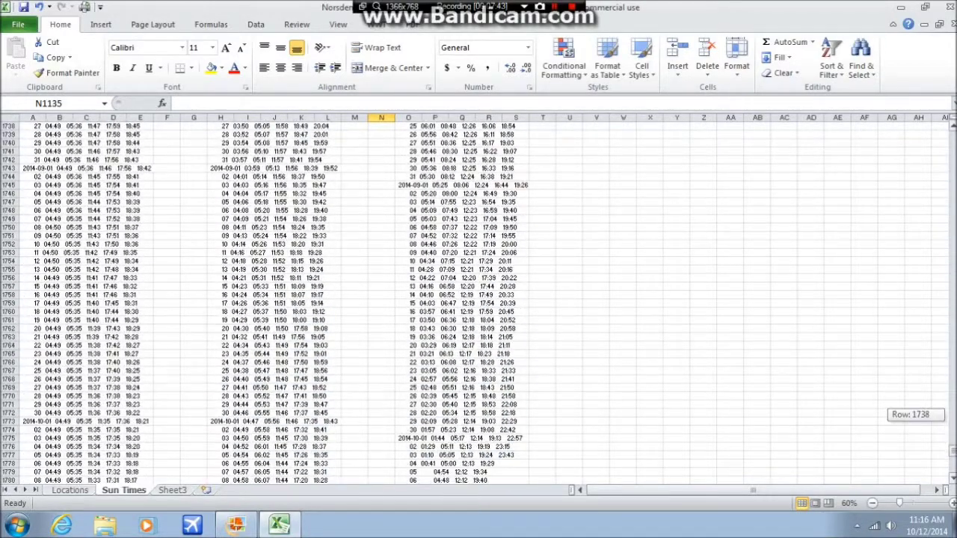
{"action": "left_click_drag", "start_coordinate": [952, 451], "coordinate": [952, 430]}
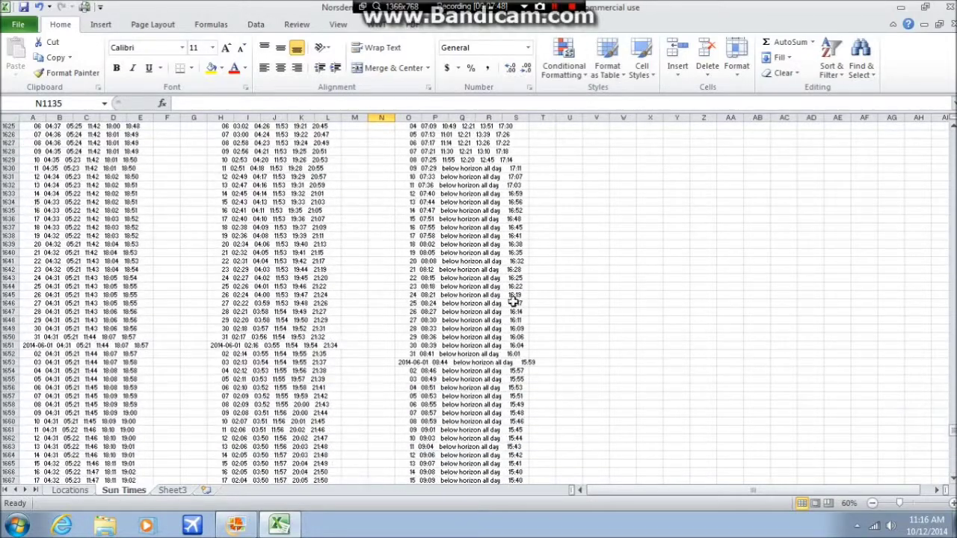
{"action": "scroll", "coordinate": [466, 202], "scroll_direction": "down", "scroll_amount": 4}
{"action": "scroll", "coordinate": [466, 202], "scroll_direction": "down", "scroll_amount": 13}
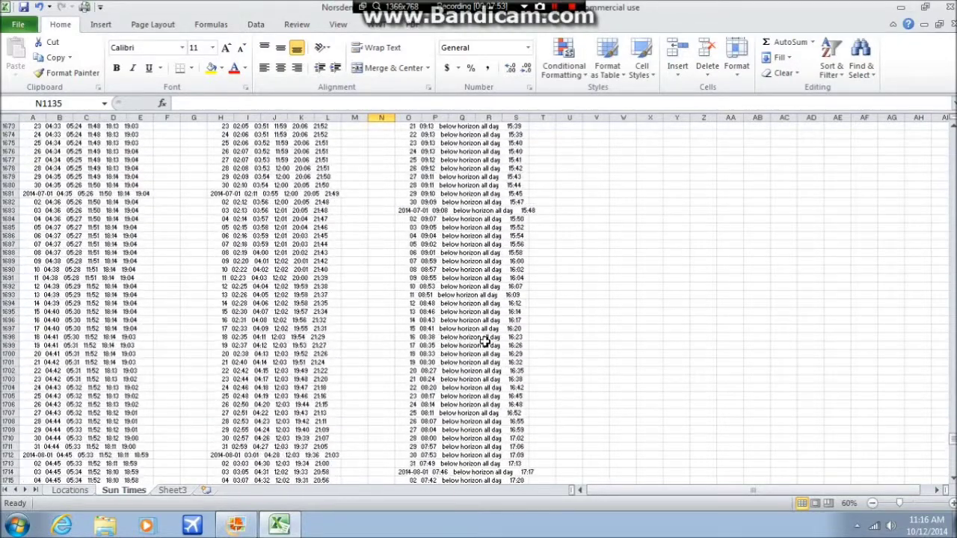
Examine the Southern Border's daily sun times from January through December on the Sun Times sheet
{"action": "left_click_drag", "start_coordinate": [952, 443], "coordinate": [952, 389]}
{"action": "scroll", "coordinate": [835, 342], "scroll_direction": "up", "scroll_amount": 10}
{"action": "scroll", "coordinate": [836, 338], "scroll_direction": "up", "scroll_amount": 9}
{"action": "scroll", "coordinate": [716, 372], "scroll_direction": "down", "scroll_amount": 6}
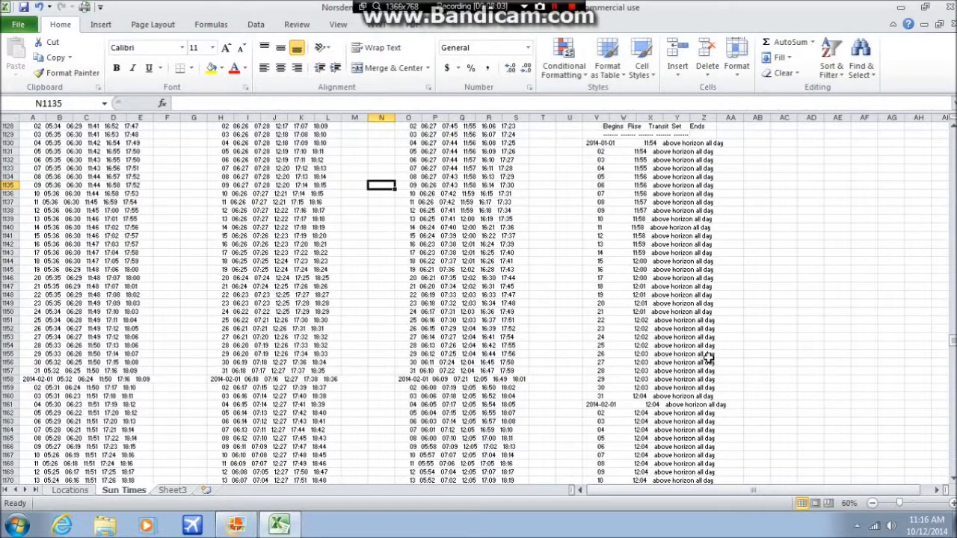
{"action": "scroll", "coordinate": [678, 169], "scroll_direction": "down", "scroll_amount": 14}
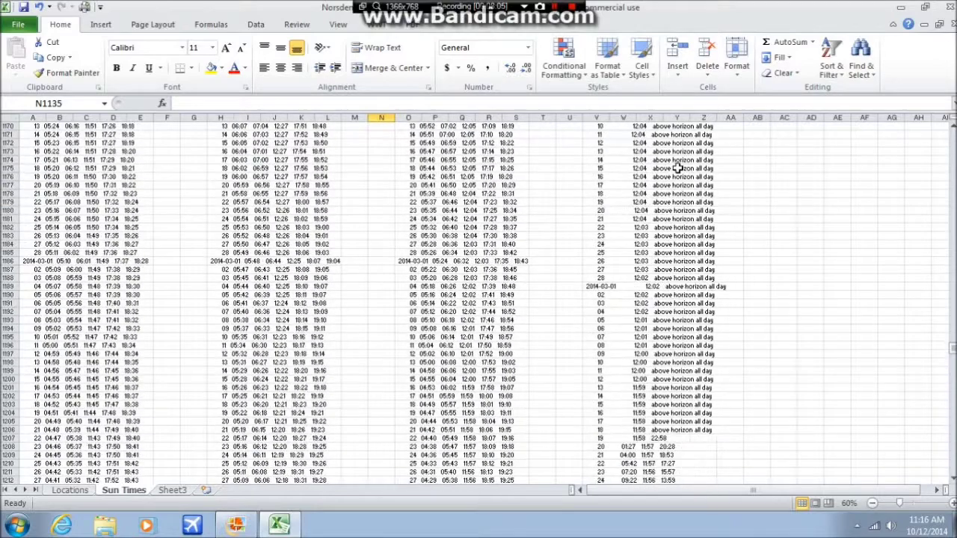
{"action": "scroll", "coordinate": [677, 169], "scroll_direction": "up", "scroll_amount": 18}
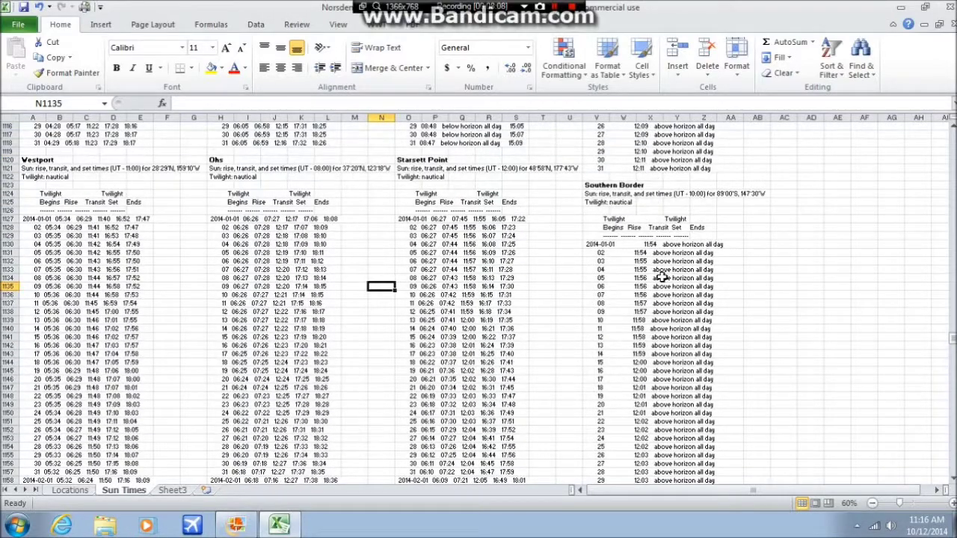
{"action": "scroll", "coordinate": [664, 281], "scroll_direction": "down", "scroll_amount": 7}
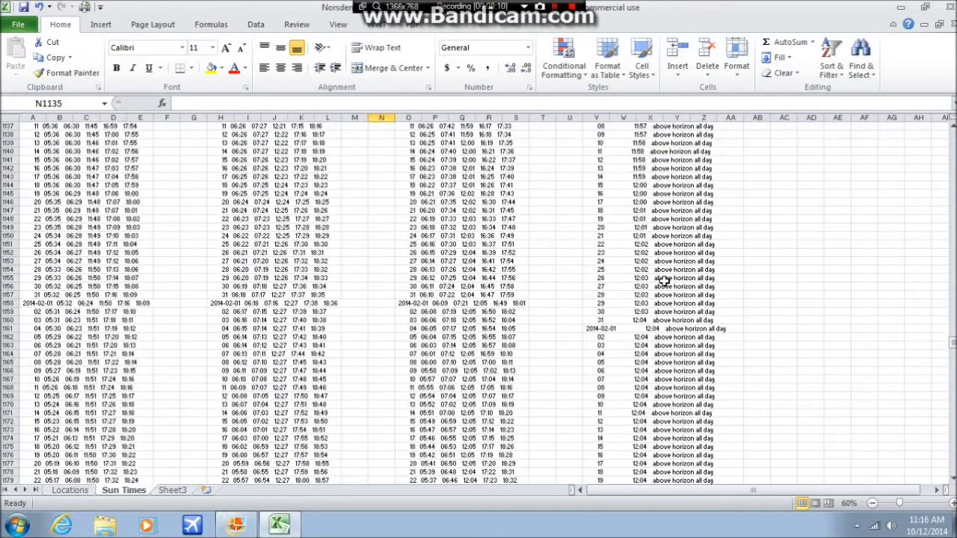
{"action": "scroll", "coordinate": [664, 281], "scroll_direction": "down", "scroll_amount": 12}
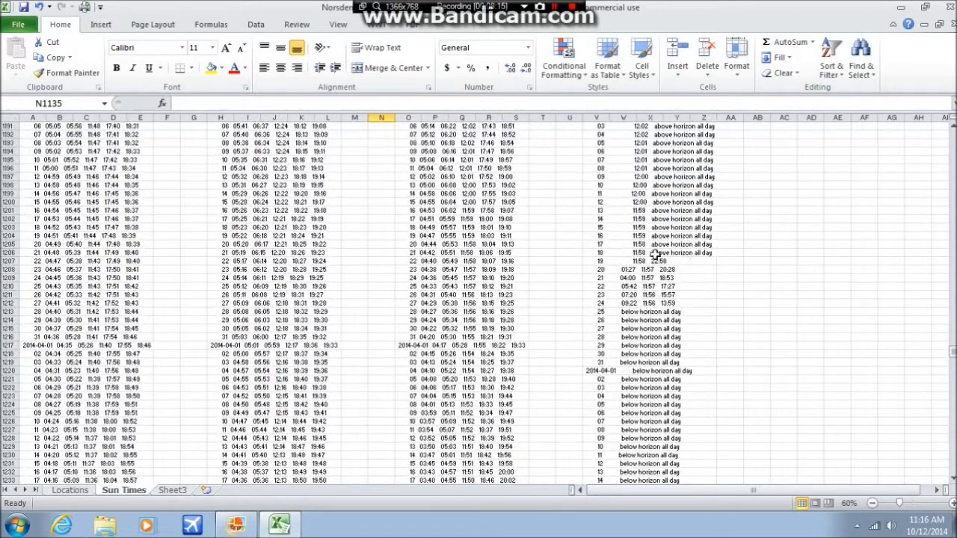
{"action": "scroll", "coordinate": [655, 258], "scroll_direction": "down", "scroll_amount": 20}
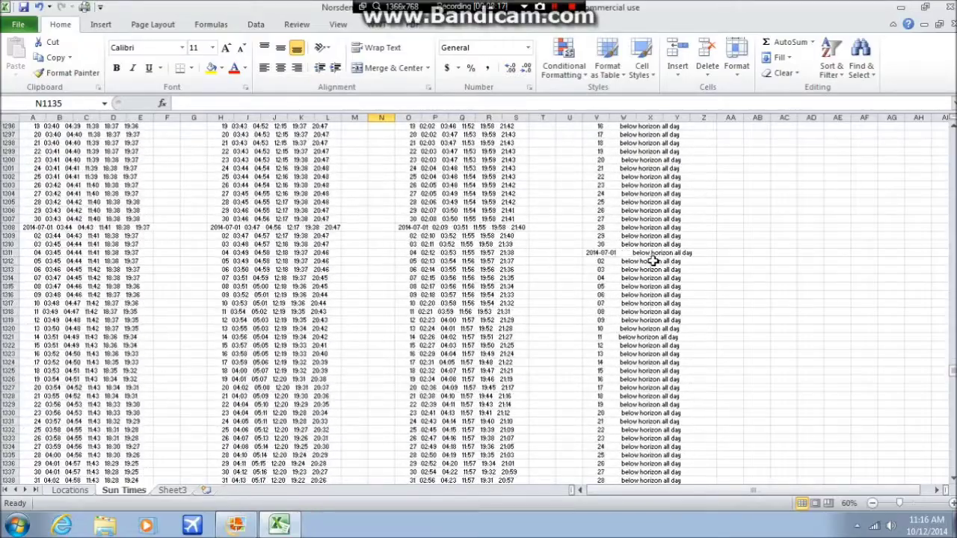
{"action": "scroll", "coordinate": [709, 272], "scroll_direction": "down", "scroll_amount": 20}
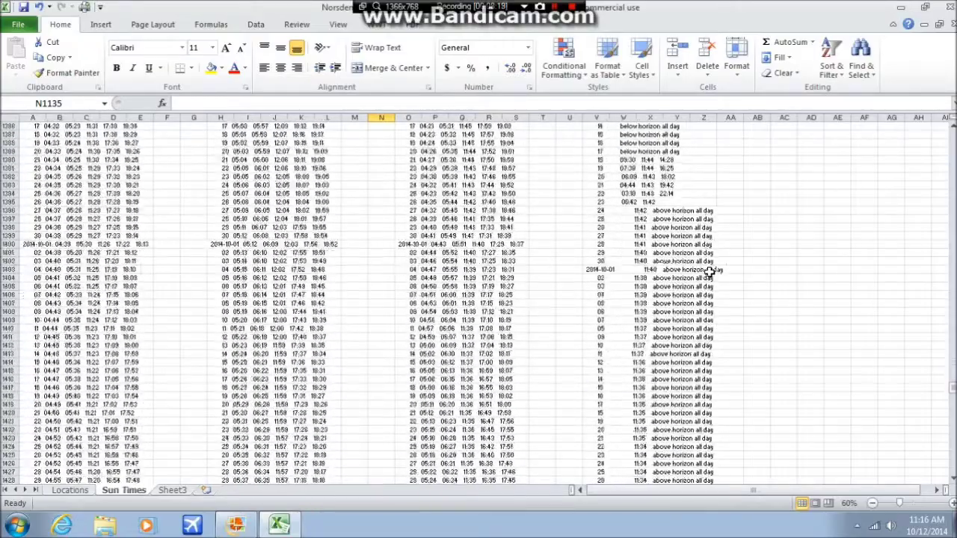
{"action": "scroll", "coordinate": [709, 273], "scroll_direction": "down", "scroll_amount": 8}
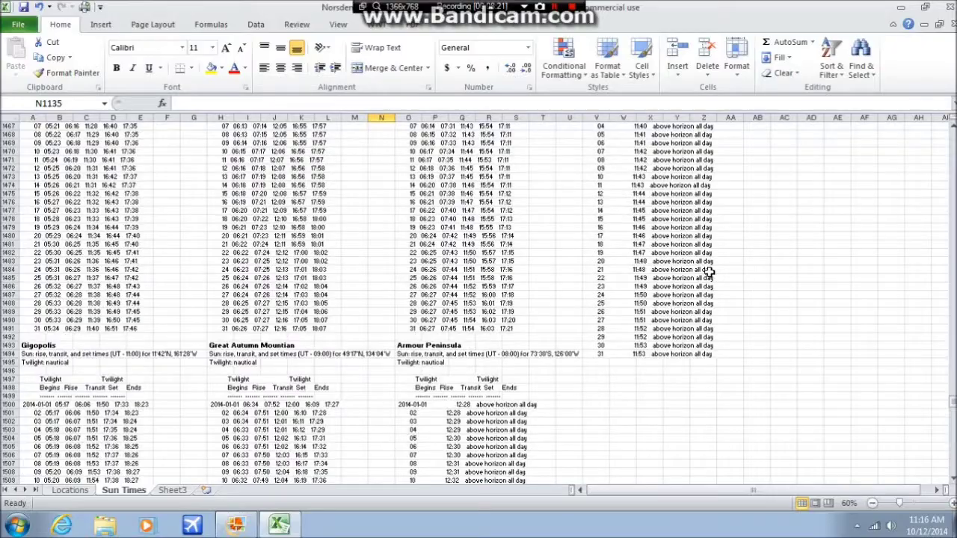
Recheck the Southern Border's sun times for the mid-year months from June to August
{"action": "scroll", "coordinate": [708, 273], "scroll_direction": "up", "scroll_amount": 19}
{"action": "left_click_drag", "start_coordinate": [954, 400], "coordinate": [953, 366]}
{"action": "scroll", "coordinate": [668, 317], "scroll_direction": "down", "scroll_amount": 5}
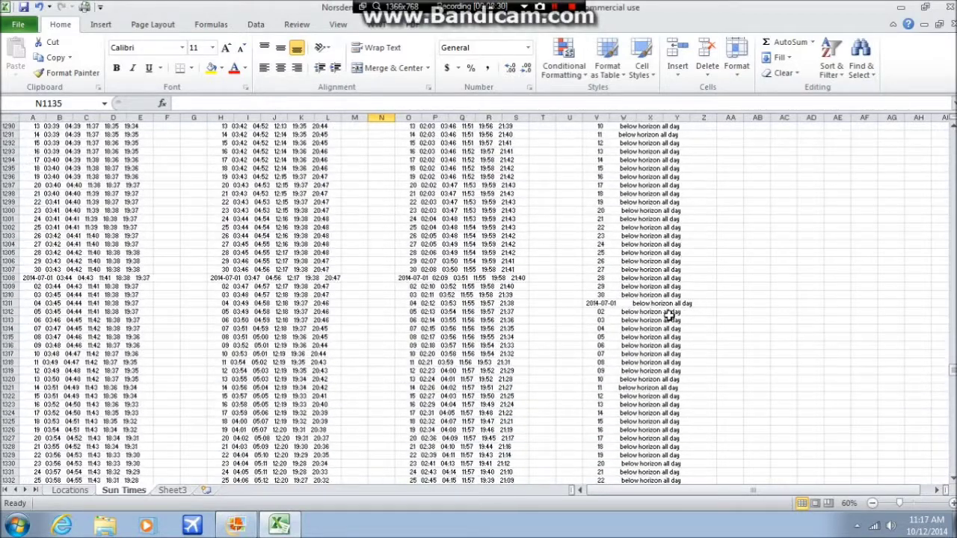
{"action": "scroll", "coordinate": [662, 318], "scroll_direction": "down", "scroll_amount": 6}
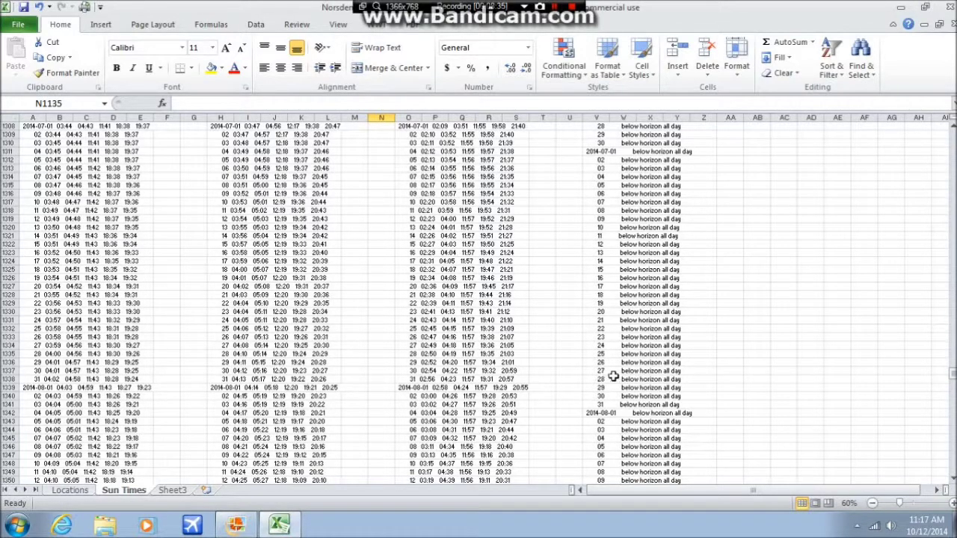
Close the sun times workbook and maximize the map image in Windows Live Photo Gallery
{"action": "left_click_drag", "start_coordinate": [953, 377], "coordinate": [953, 130]}
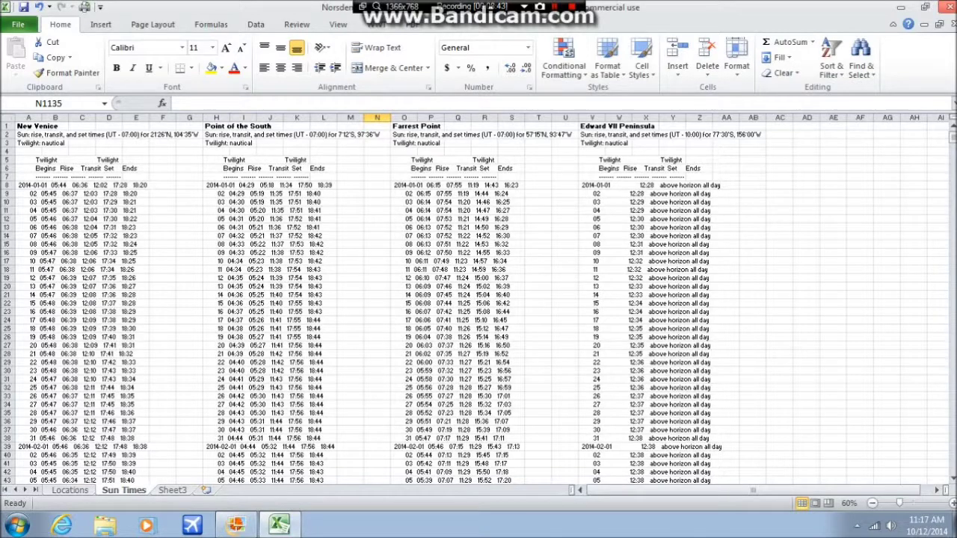
{"action": "left_click", "coordinate": [946, 7]}
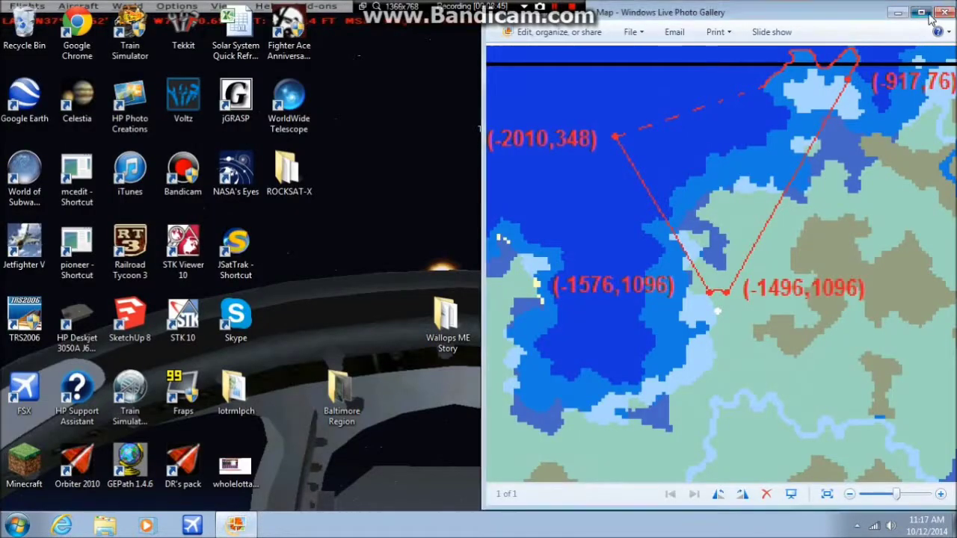
{"action": "left_click", "coordinate": [927, 9]}
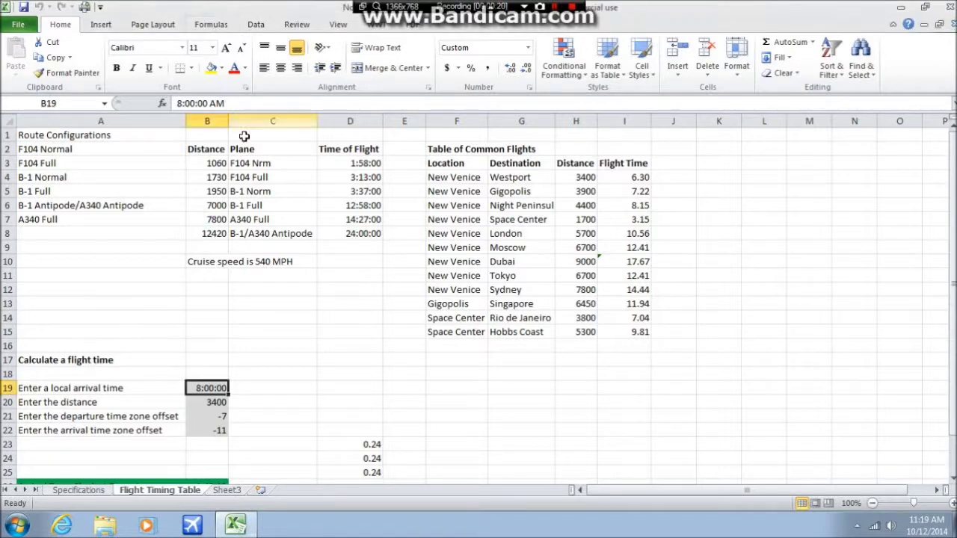
Review the flight time calculator's inputs and results along with the route and common flights tables
{"action": "scroll", "coordinate": [287, 249], "scroll_direction": "down", "scroll_amount": 3}
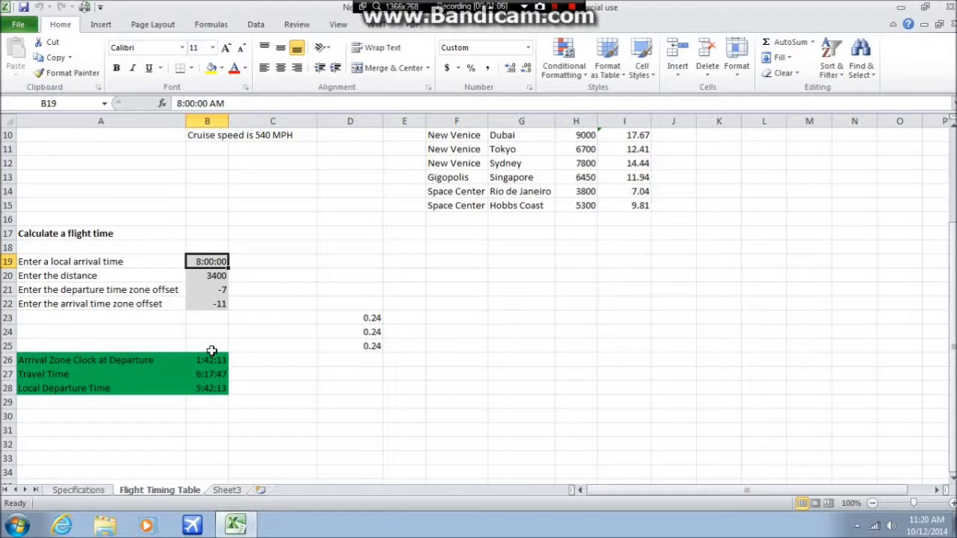
{"action": "scroll", "coordinate": [211, 350], "scroll_direction": "up", "scroll_amount": 2}
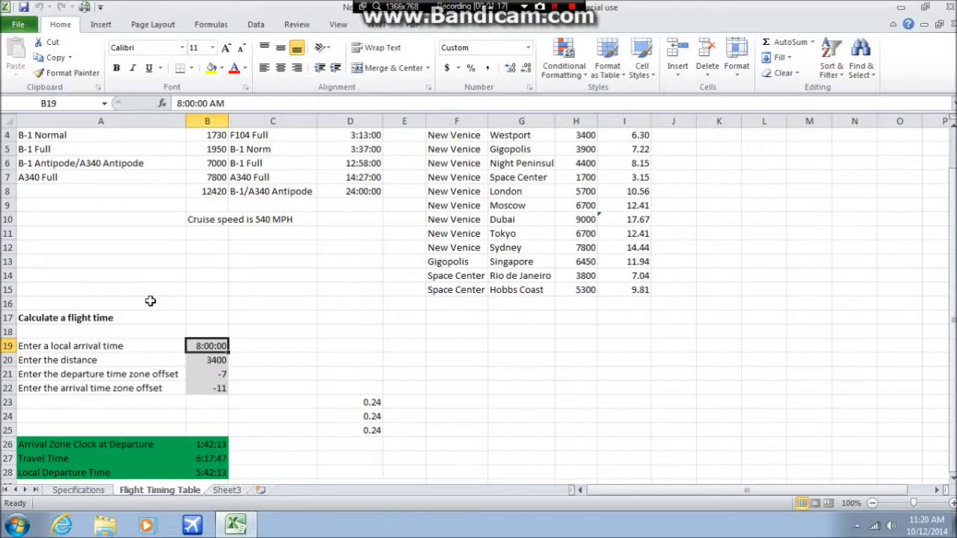
{"action": "scroll", "coordinate": [151, 301], "scroll_direction": "up", "scroll_amount": 1}
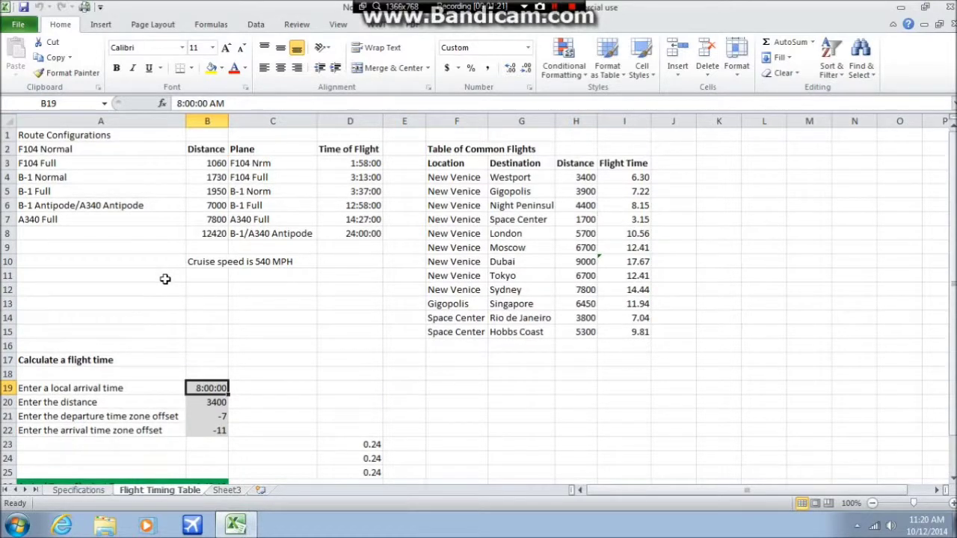
Review the aircraft data on the Specifications sheet, including the A340-600's maximum range, and return to the Flight Timing Table
{"action": "left_click", "coordinate": [99, 490]}
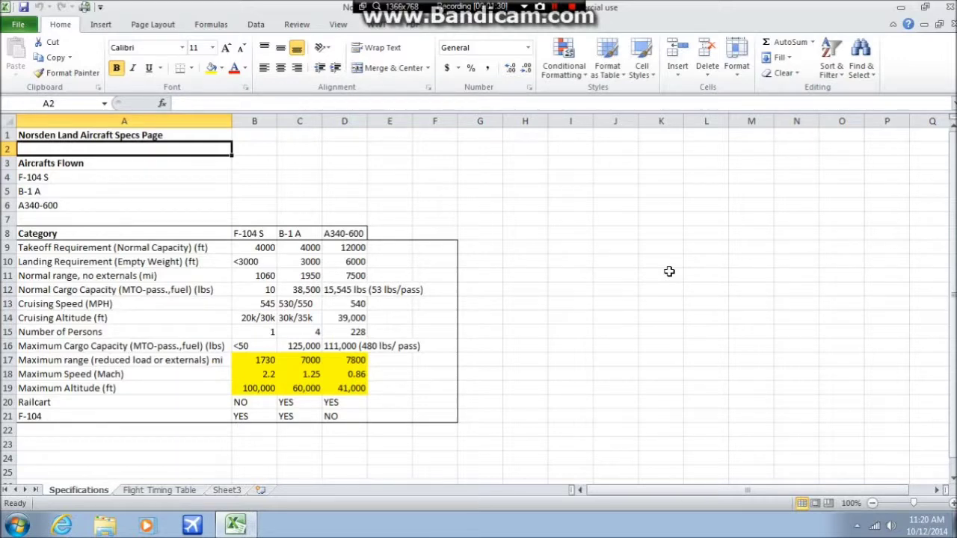
{"action": "left_click", "coordinate": [351, 360]}
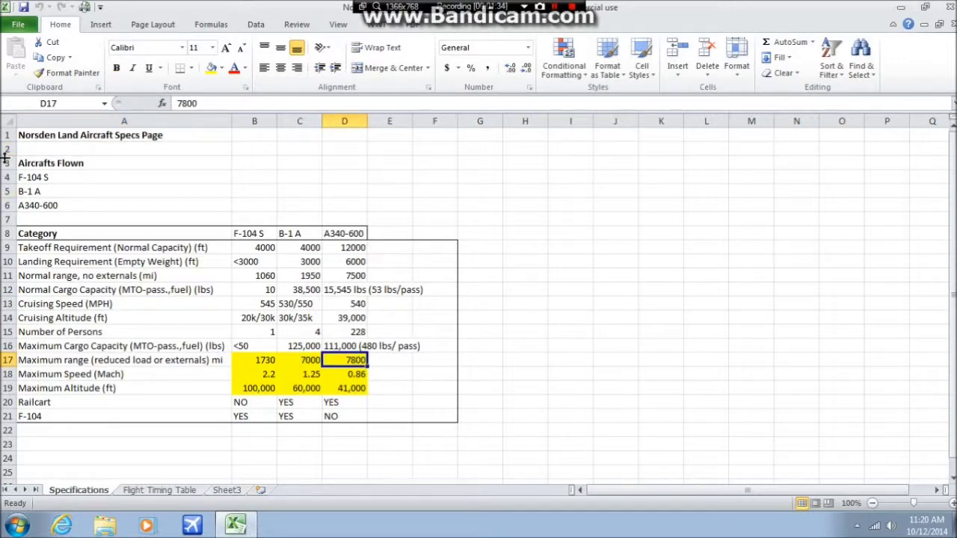
{"action": "left_click", "coordinate": [42, 147]}
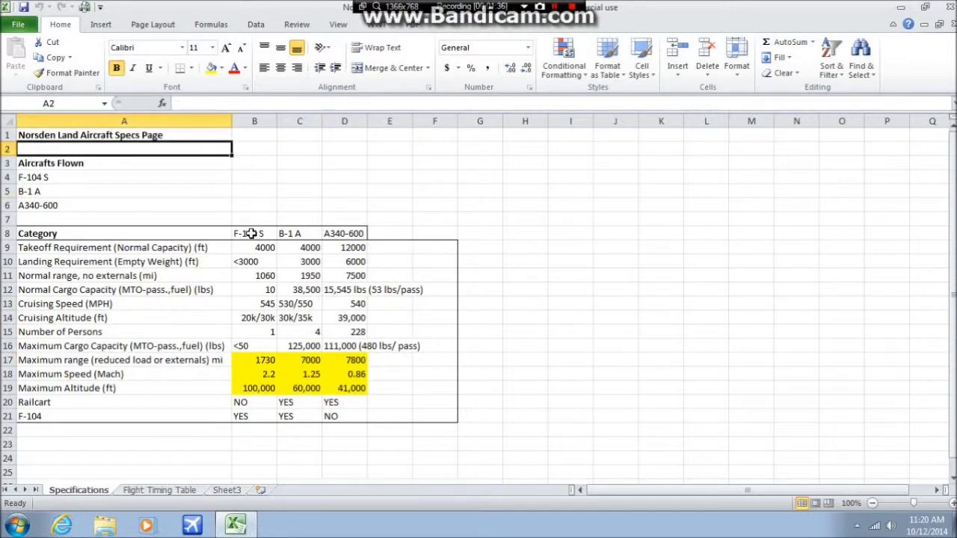
{"action": "left_click", "coordinate": [160, 490]}
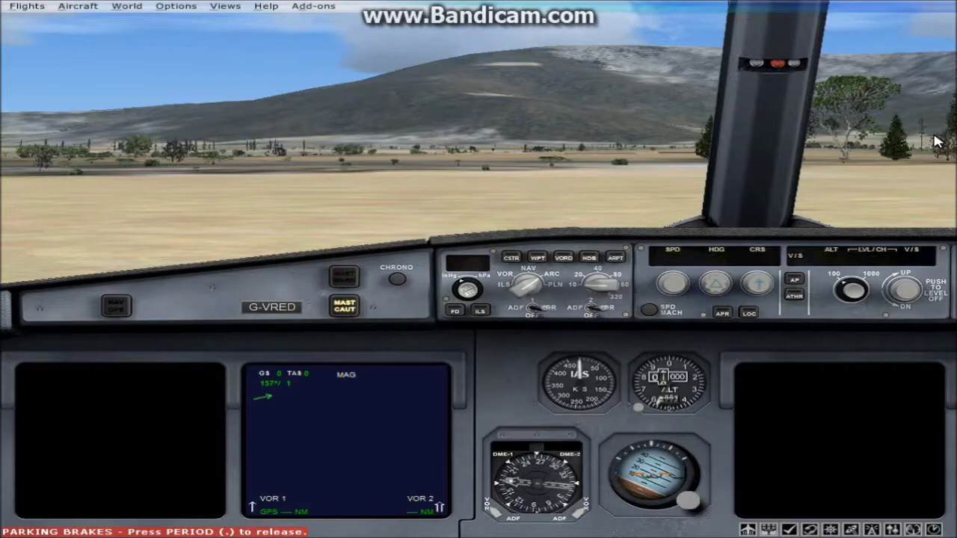
Inspect the Virgin Atlantic A340-600 from the outside Locked Spot view, then return to the cockpit
{"action": "key", "text": "s"}
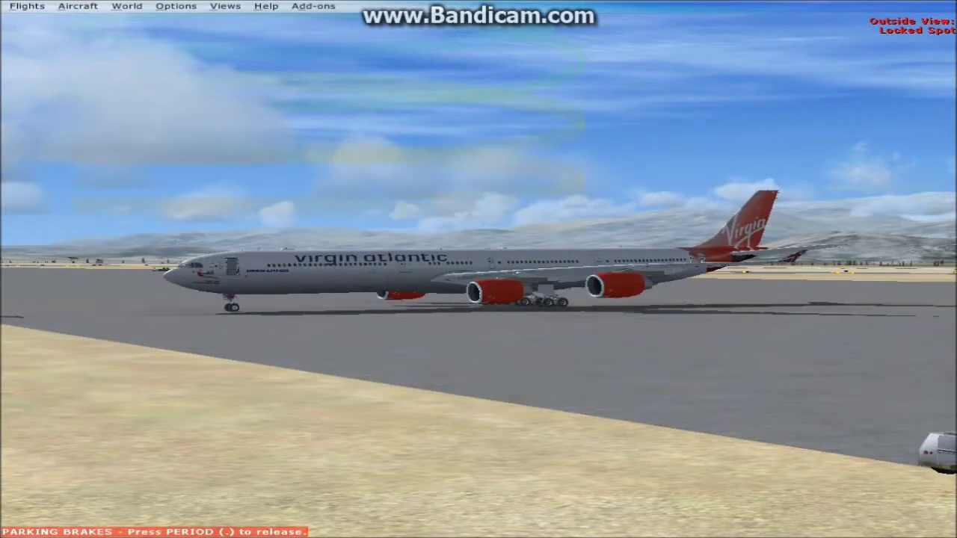
{"action": "key", "text": "ctrl+shift+Left"}
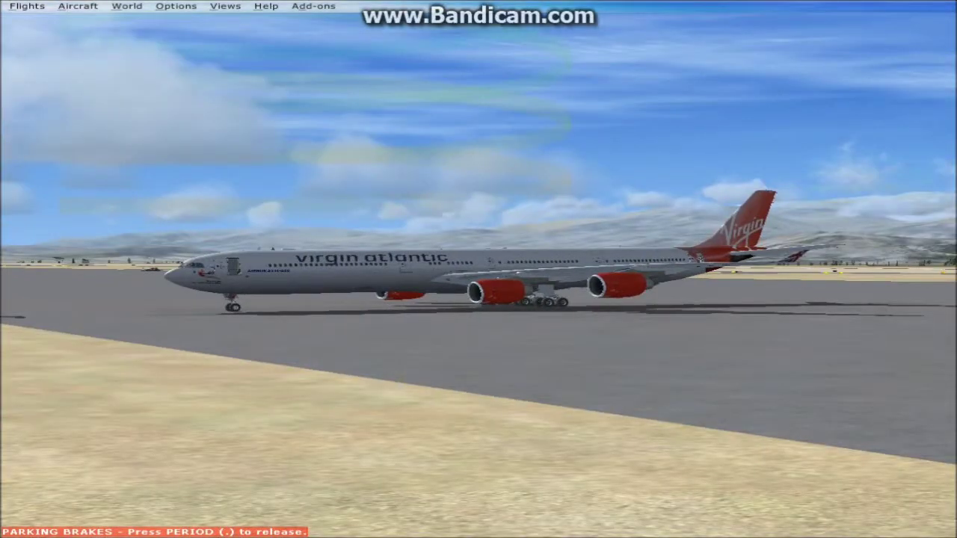
{"action": "key", "text": "s"}
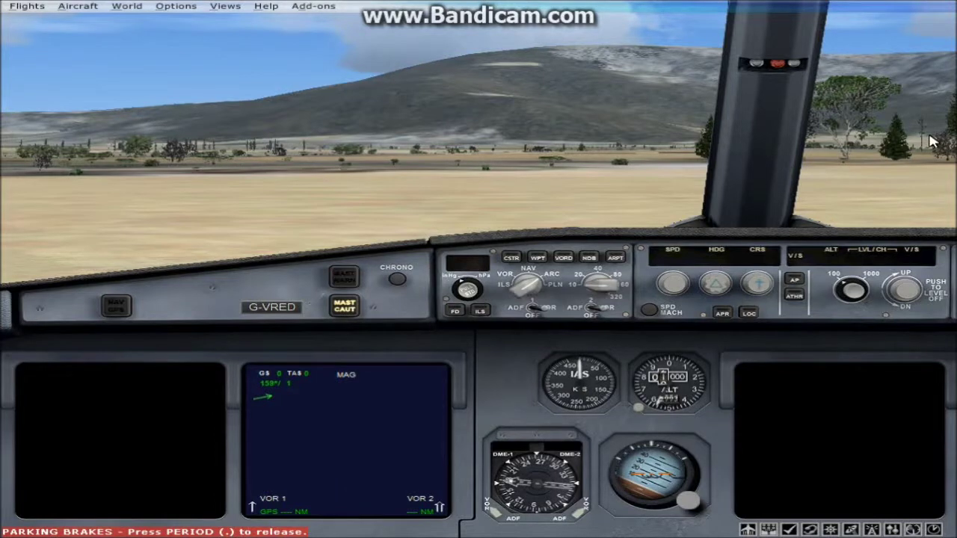
Show the flight checklist at its startup section and release the aircraft's parking brakes
{"action": "key", "text": "shift+F10"}
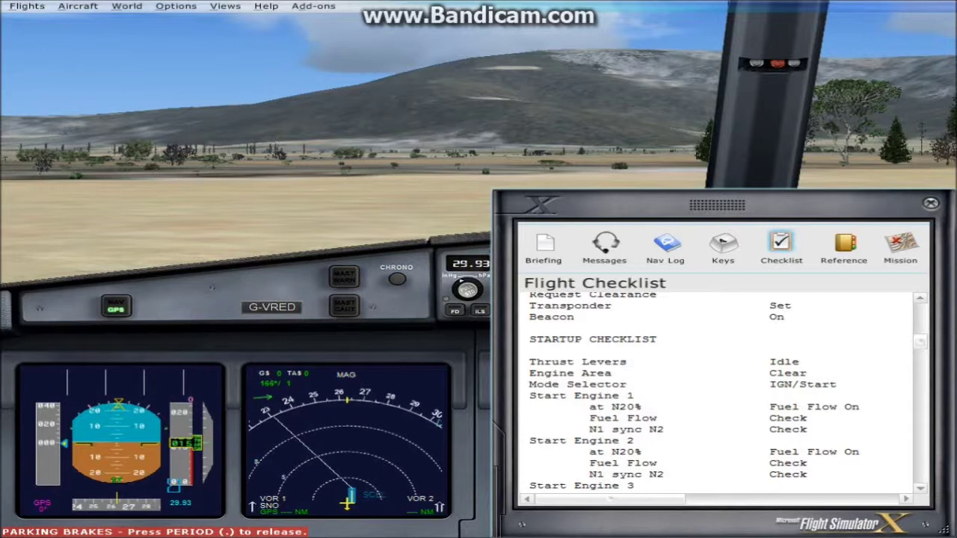
{"action": "key", "text": "period"}
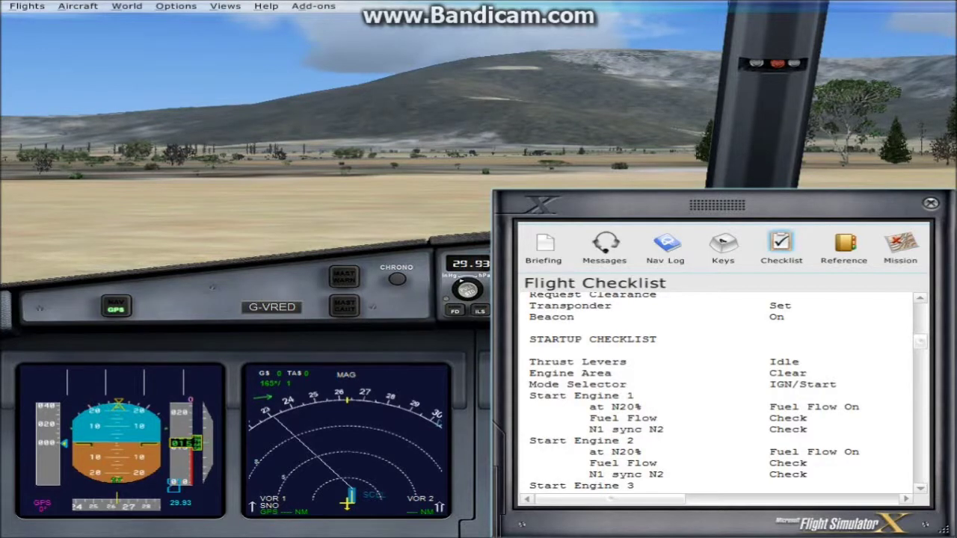
Check the aircraft's front from the outside Locked Spot view and restore the cockpit view with its instrument panel
{"action": "key", "text": "s"}
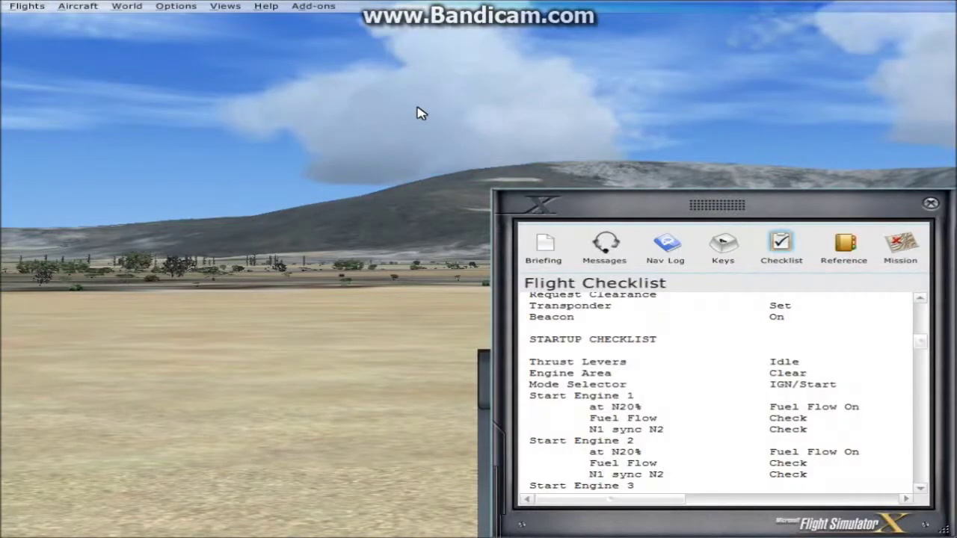
{"action": "key", "text": "w"}
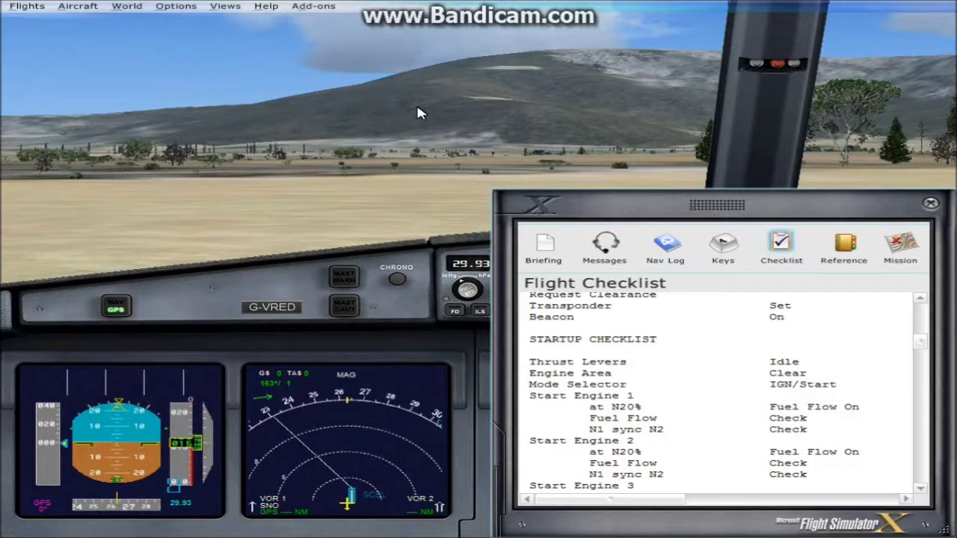
{"action": "key", "text": "s"}
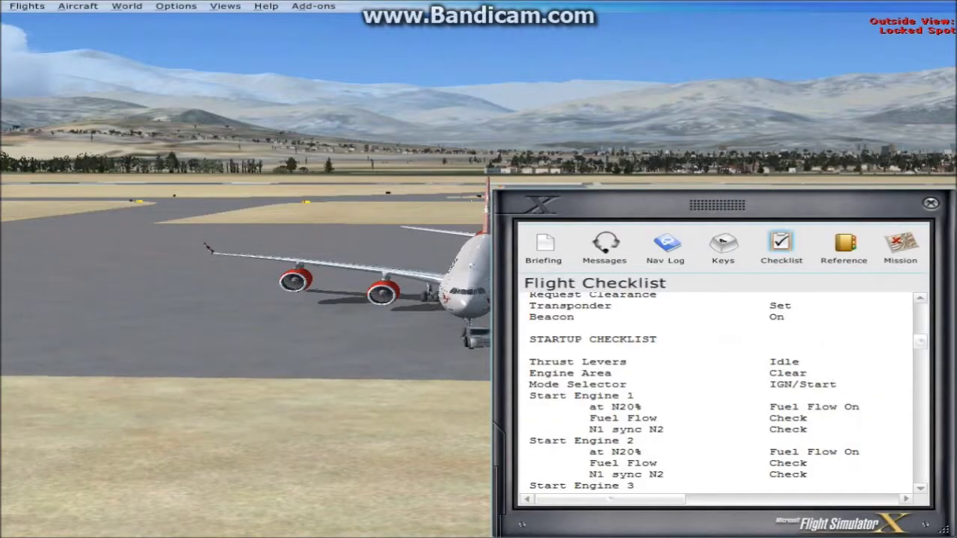
{"action": "key", "text": "shift+s"}
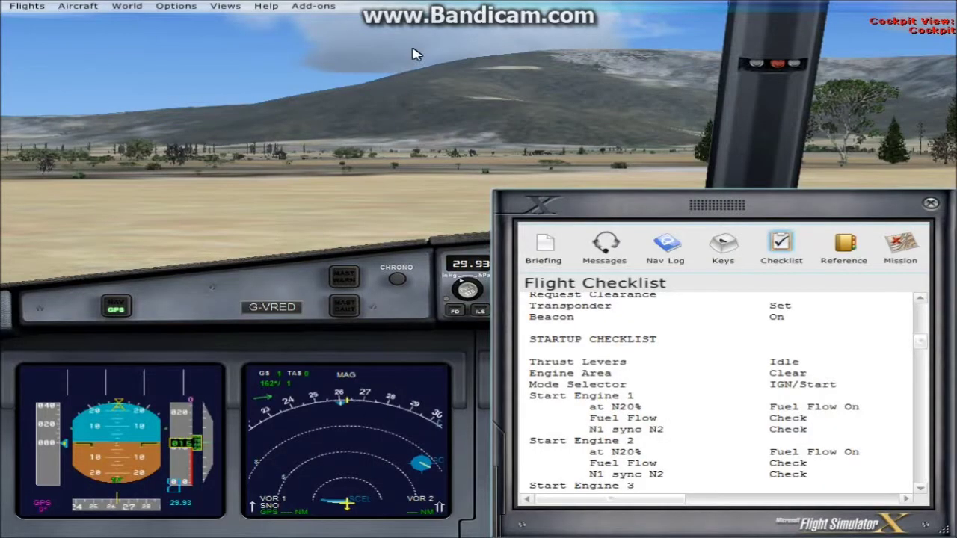